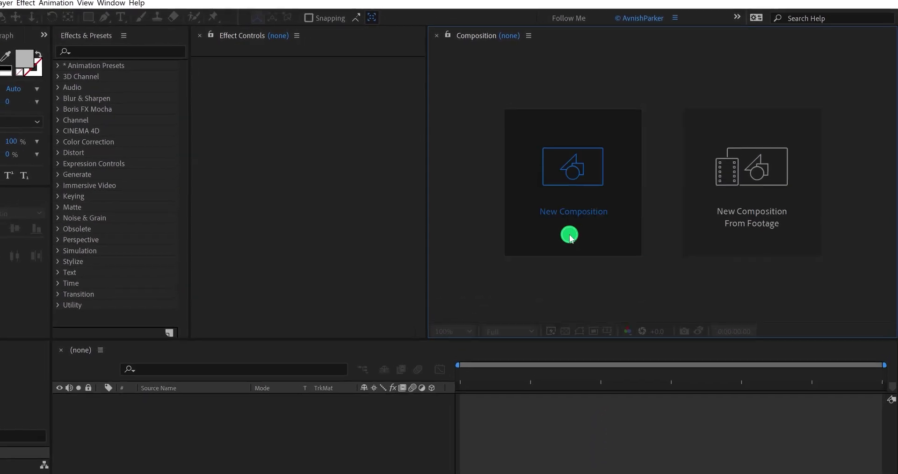
Create the Unlimited_Audio_Spectrum composition at 1920x1080, 12 fps, 30 seconds, black background.
{"action": "left_click", "coordinate": [570, 238]}
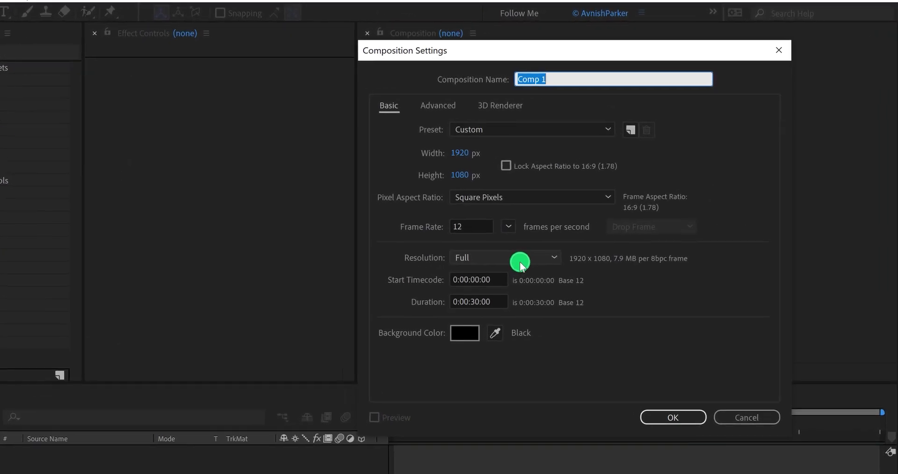
{"action": "type", "text": "Unlimited_Audio_Spectrum"}
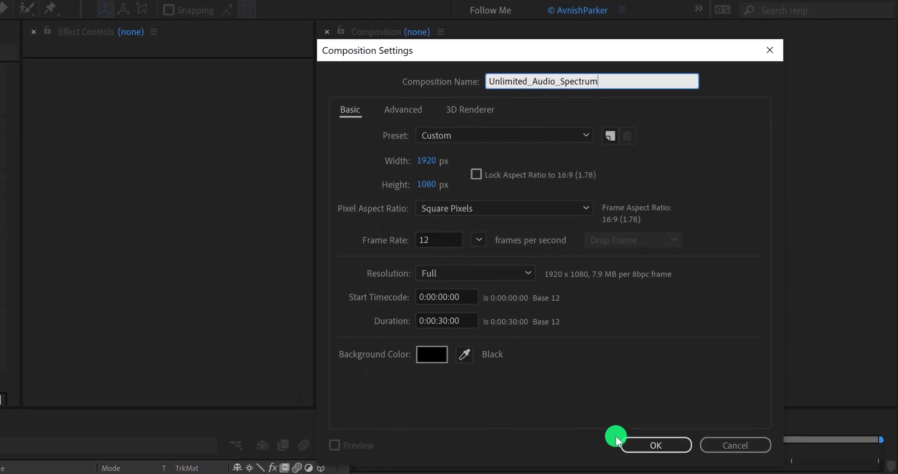
{"action": "left_click", "coordinate": [650, 454]}
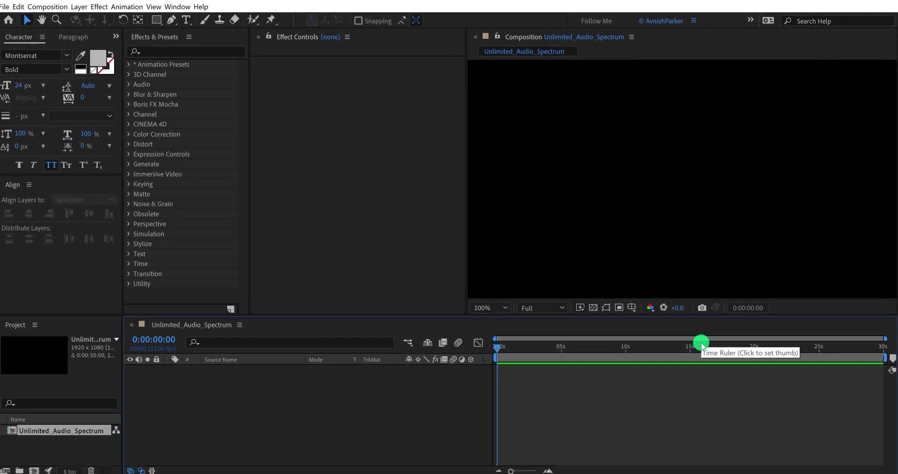
Fit the viewer up to 100%, add Future Bass.wav to the timeline, and RAM-preview it.
{"action": "left_click", "coordinate": [503, 307]}
{"action": "left_click", "coordinate": [518, 113]}
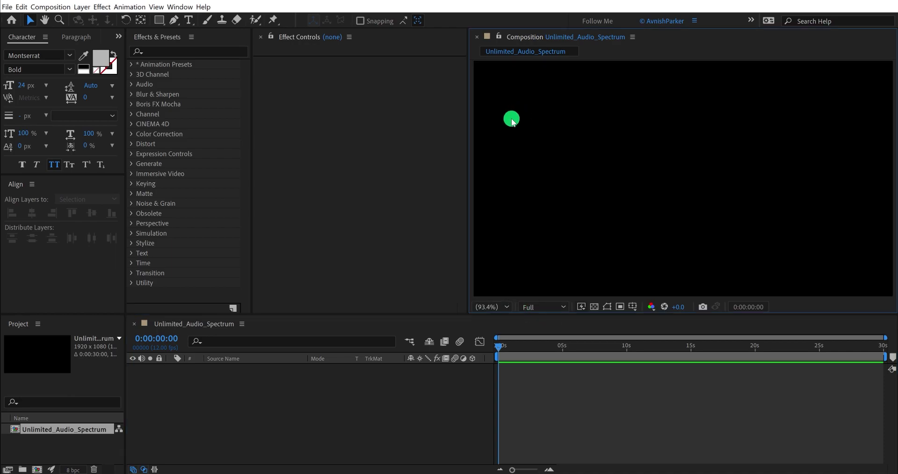
{"action": "left_click_drag", "start_coordinate": [9, 229], "coordinate": [202, 394]}
{"action": "key", "text": "KP_0"}
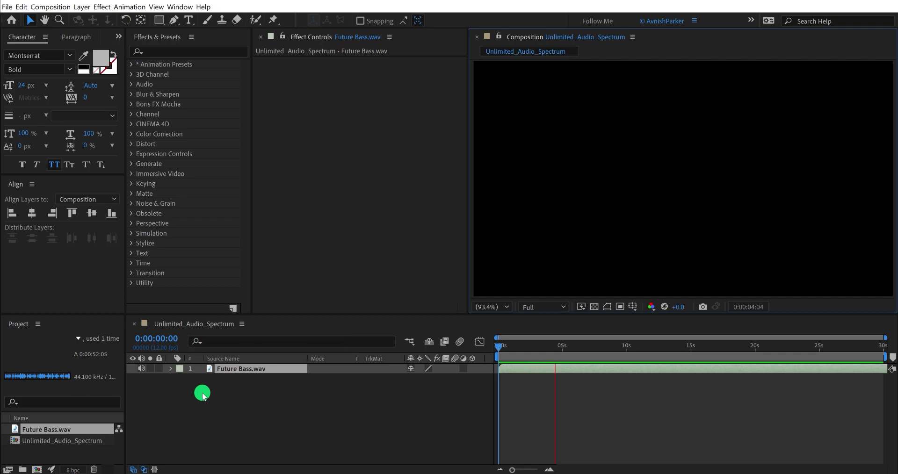
Add a new 1920x1080 solid named Audio_Spectrum above the Future Bass.wav layer.
{"action": "right_click", "coordinate": [202, 395]}
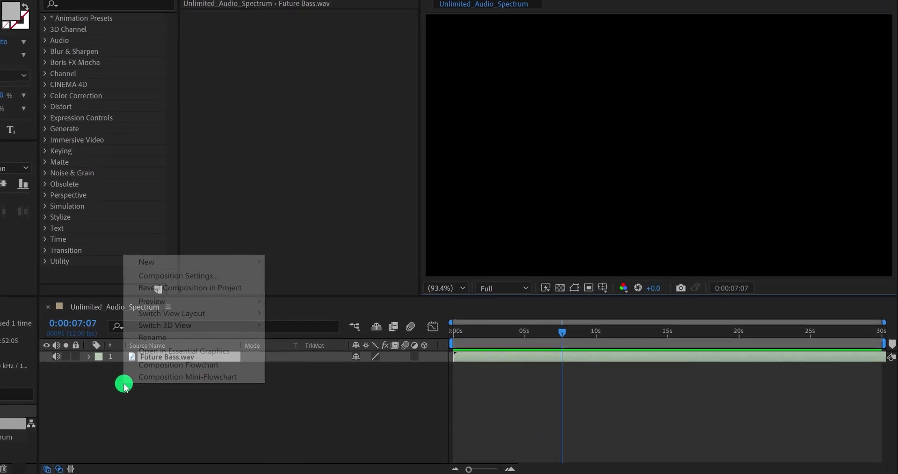
{"action": "mouse_move", "coordinate": [210, 261]}
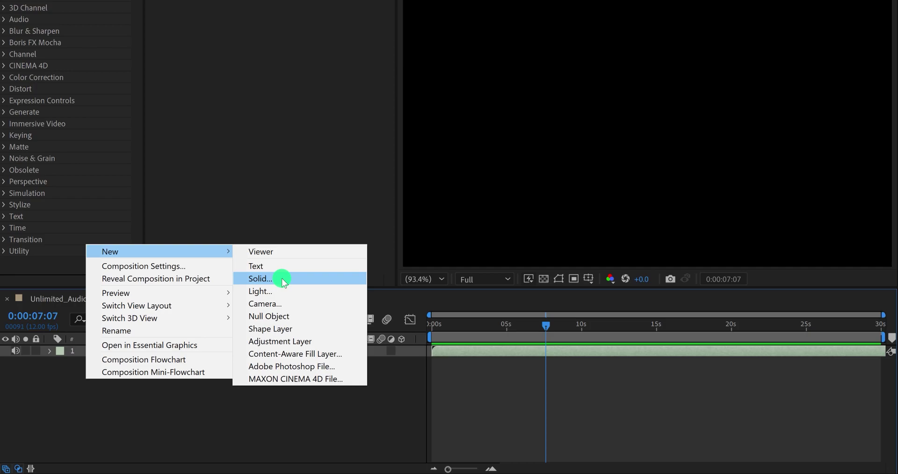
{"action": "left_click", "coordinate": [283, 280]}
{"action": "type", "text": "Audio_Spectrum"}
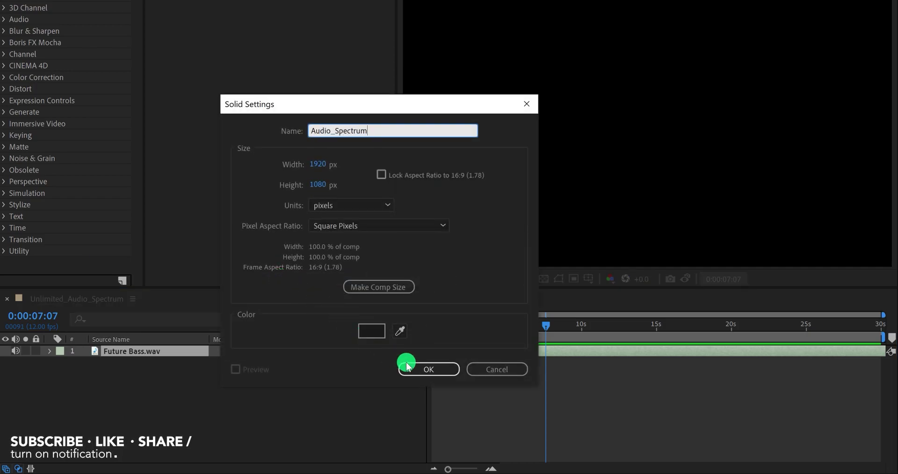
{"action": "left_click", "coordinate": [408, 368]}
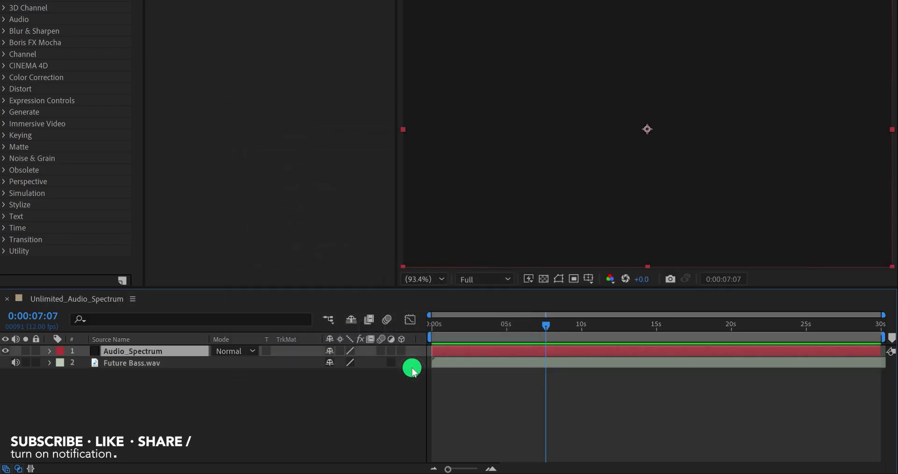
Pre-compose Future Bass.wav as Audio Comp, moving all attributes, then select Audio_Spectrum.
{"action": "left_click", "coordinate": [167, 367]}
{"action": "right_click", "coordinate": [168, 367]}
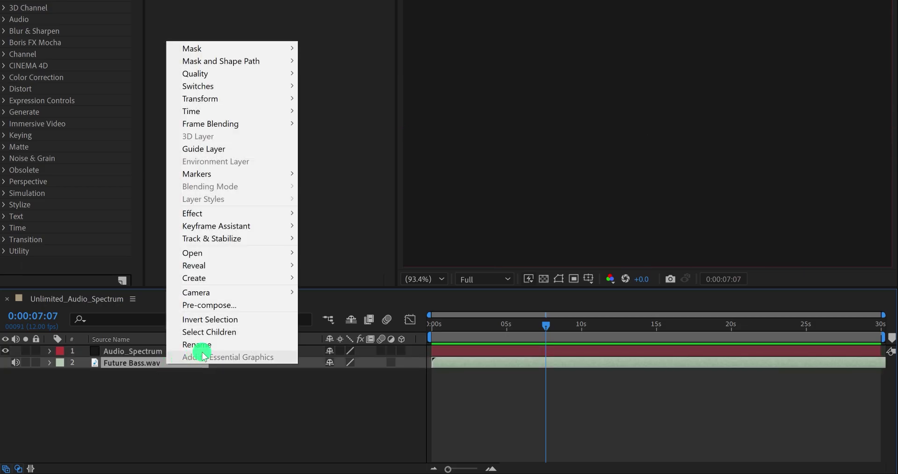
{"action": "left_click", "coordinate": [236, 306]}
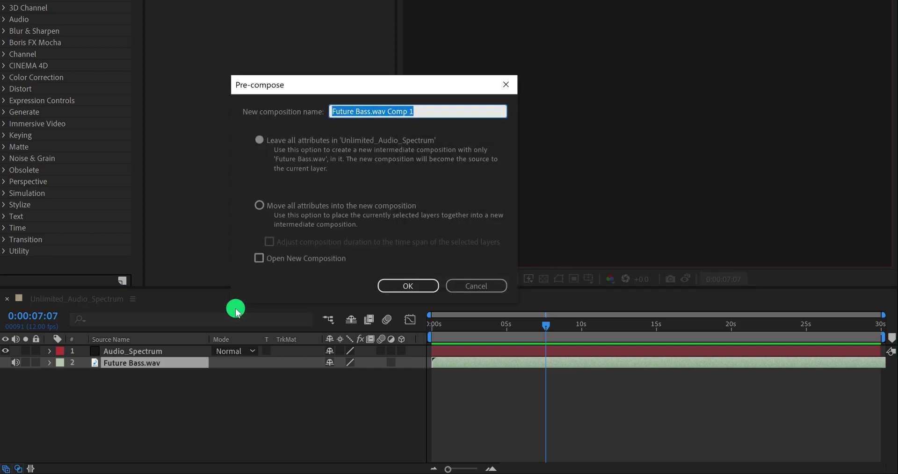
{"action": "type", "text": "Audio"}
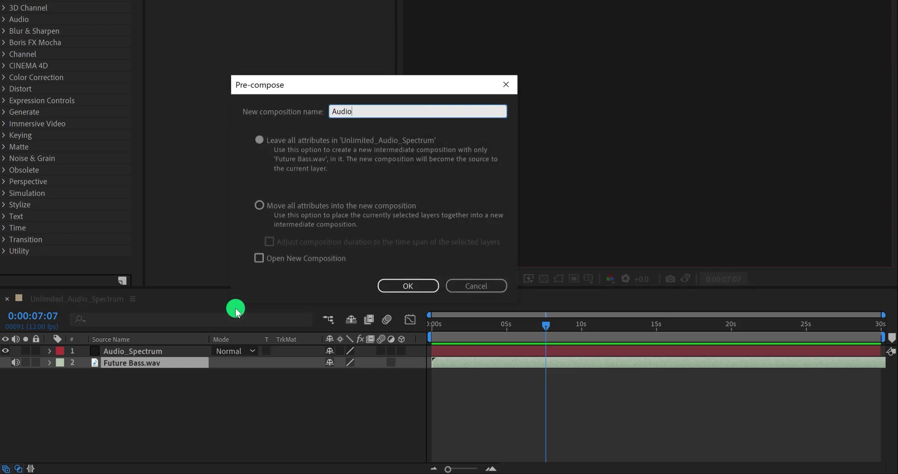
{"action": "type", "text": " Comp"}
{"action": "left_click", "coordinate": [262, 208]}
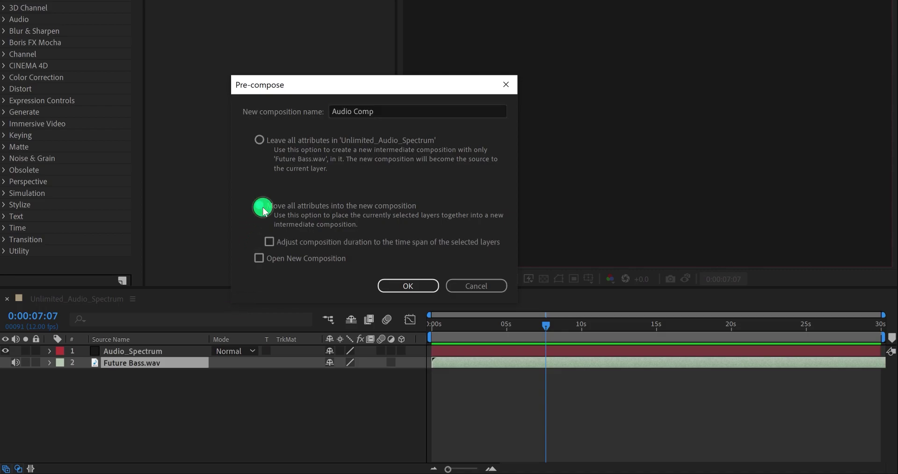
{"action": "left_click", "coordinate": [392, 287]}
{"action": "left_click", "coordinate": [151, 354]}
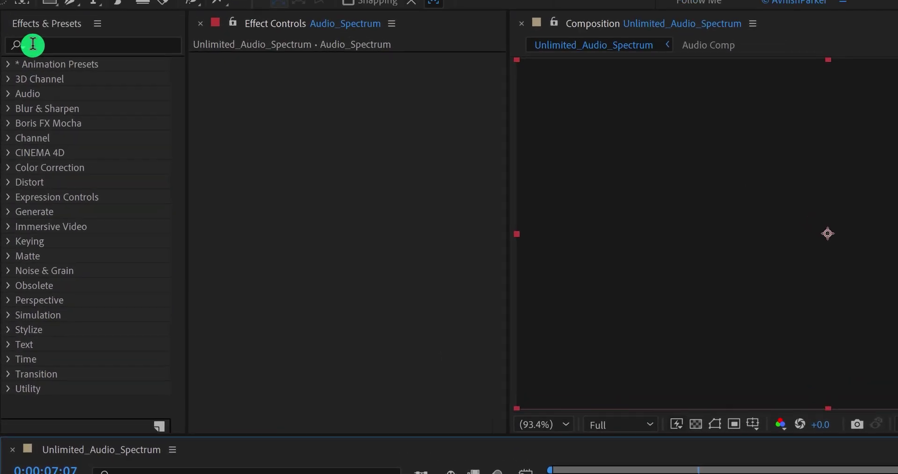
Apply Audio Spectrum to the solid with 2. Audio Comp as its Audio Layer, then preview.
{"action": "left_click", "coordinate": [33, 47]}
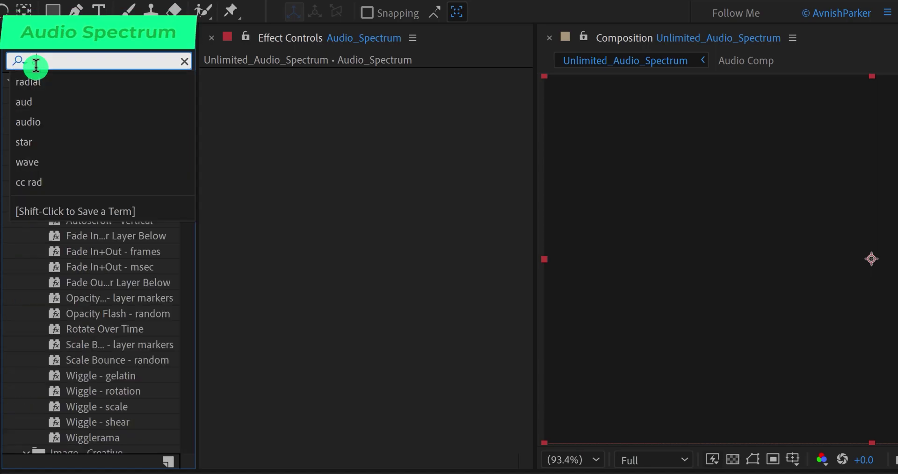
{"action": "type", "text": "audio"}
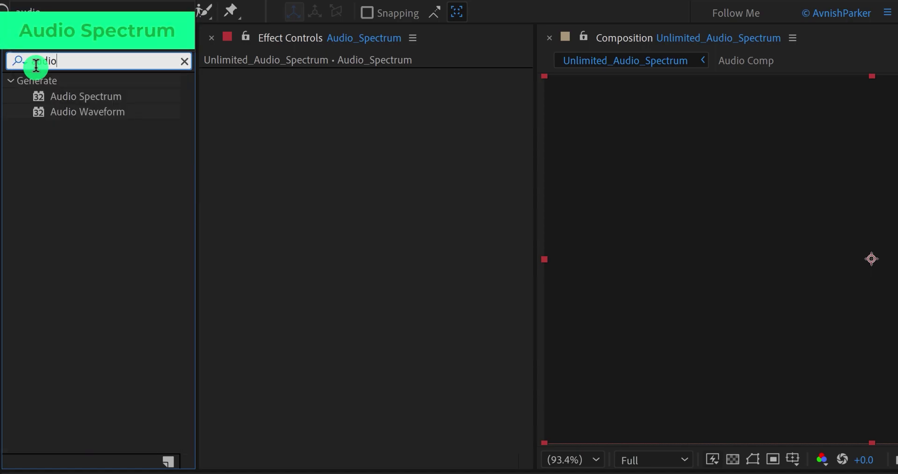
{"action": "left_click_drag", "start_coordinate": [59, 98], "coordinate": [257, 128]}
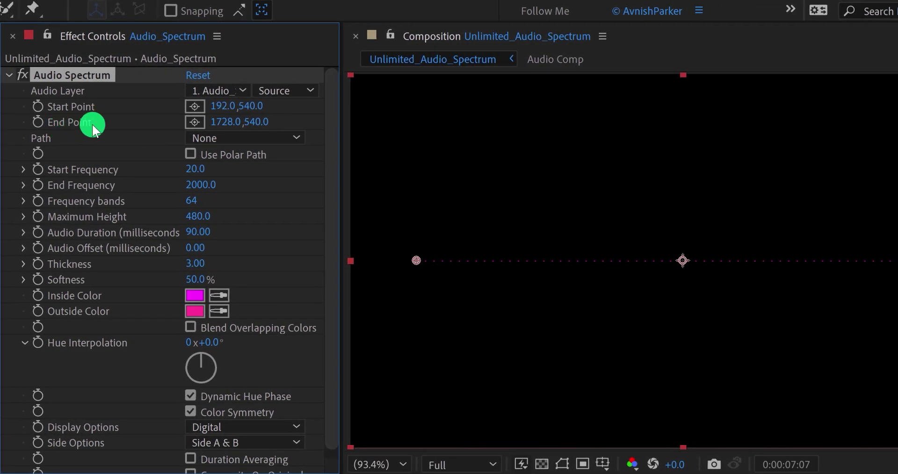
{"action": "left_click", "coordinate": [199, 93]}
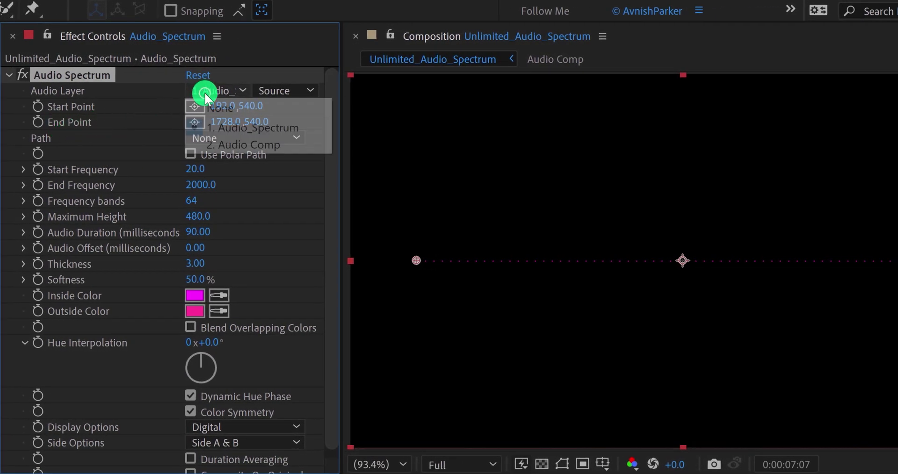
{"action": "left_click", "coordinate": [257, 144]}
{"action": "key", "text": "KP_0"}
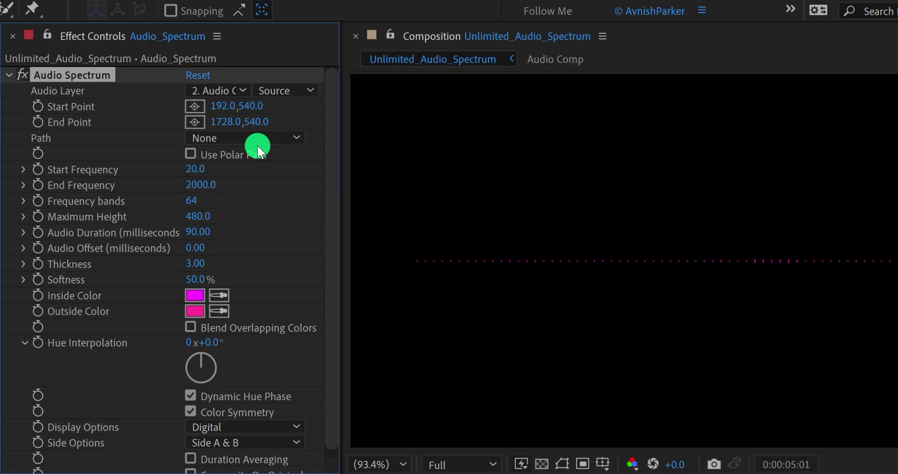
Set End Frequency to 500, move the time to 0:00:04:01, and set Start Frequency to 1.0.
{"action": "left_click", "coordinate": [203, 185]}
{"action": "type", "text": "500"}
{"action": "key", "text": "Return"}
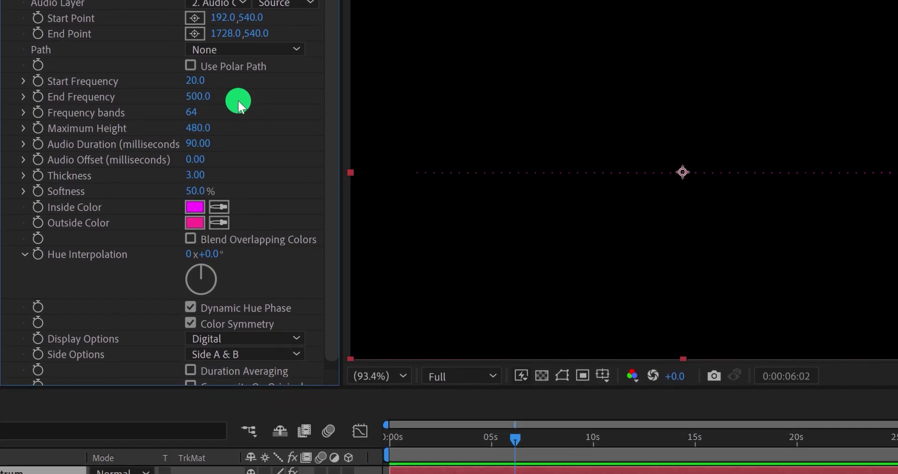
{"action": "left_click", "coordinate": [496, 422]}
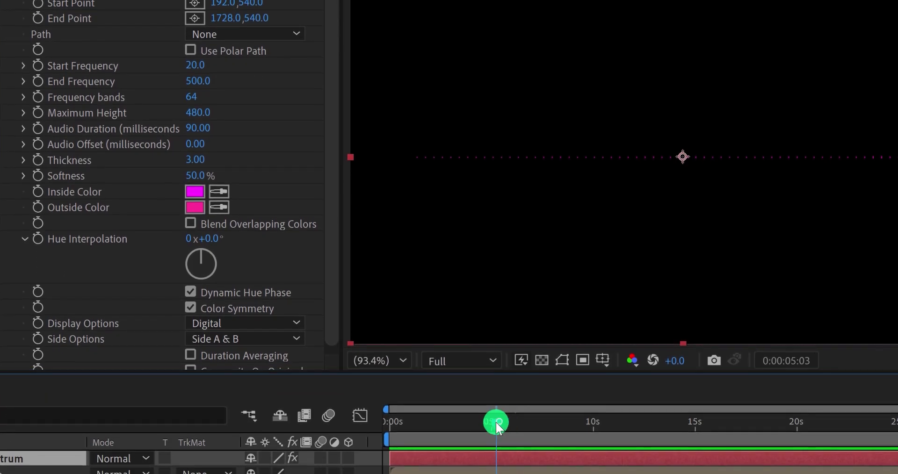
{"action": "left_click_drag", "start_coordinate": [496, 422], "coordinate": [473, 425]}
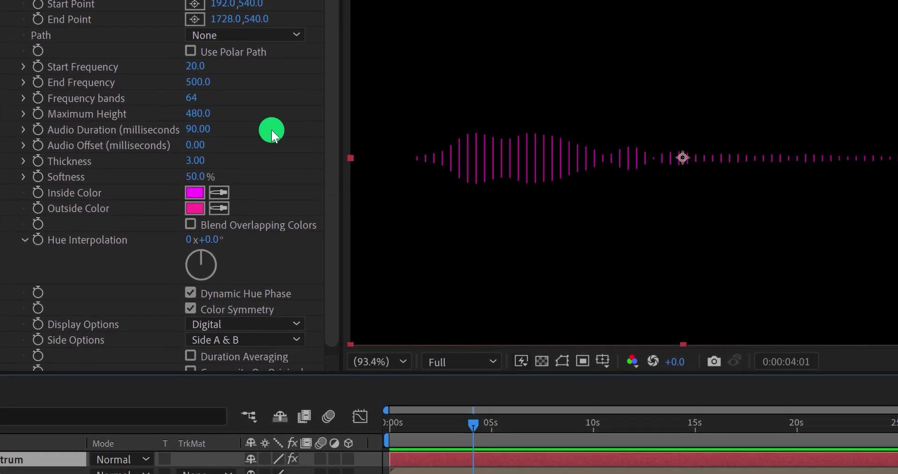
{"action": "left_click", "coordinate": [192, 85]}
{"action": "key", "text": "Return"}
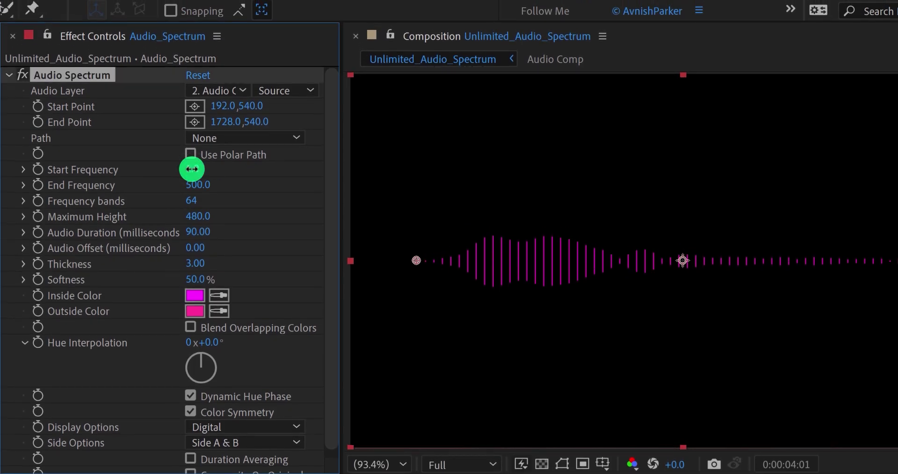
Set End Frequency to 400, Softness to 0% and Thickness to 30.
{"action": "left_click", "coordinate": [196, 186]}
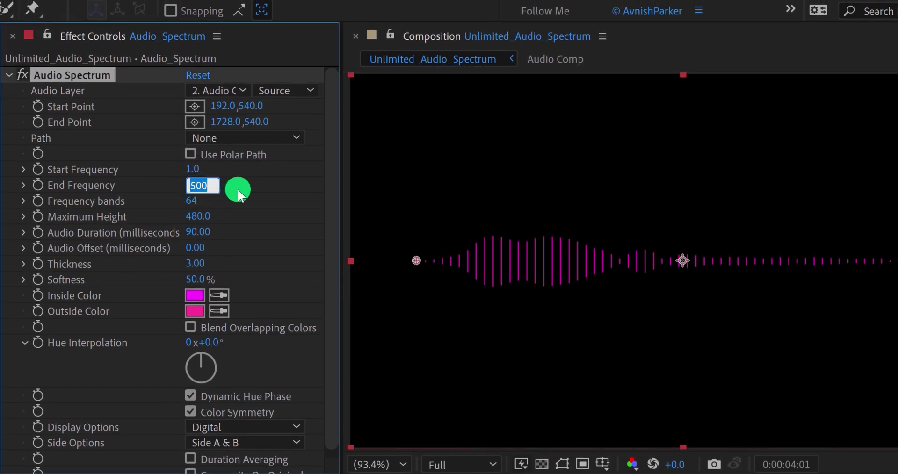
{"action": "type", "text": "400"}
{"action": "key", "text": "Return"}
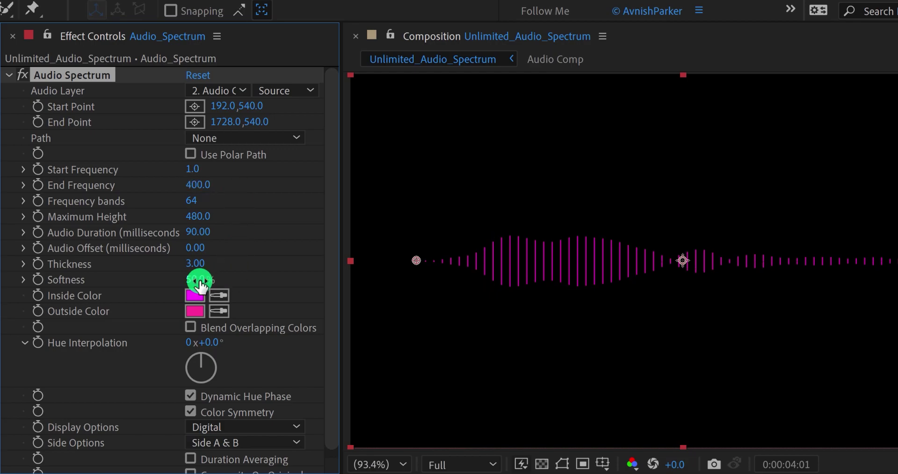
{"action": "left_click_drag", "start_coordinate": [200, 283], "coordinate": [131, 283]}
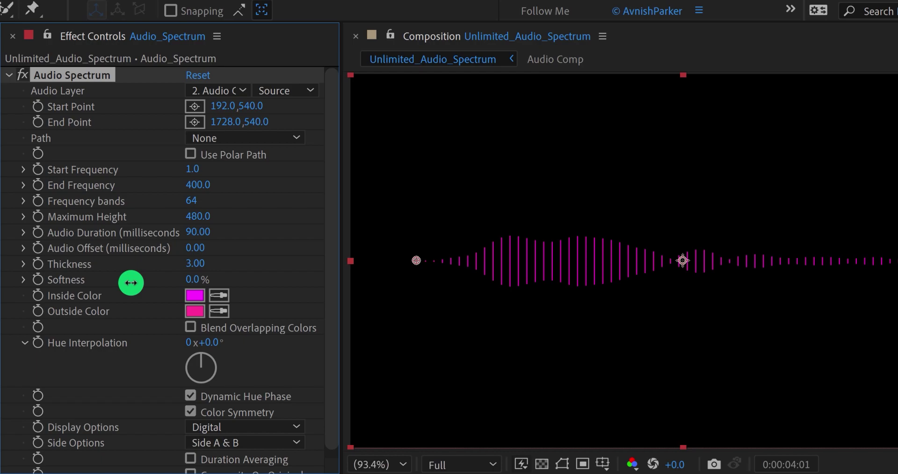
{"action": "left_click", "coordinate": [196, 263]}
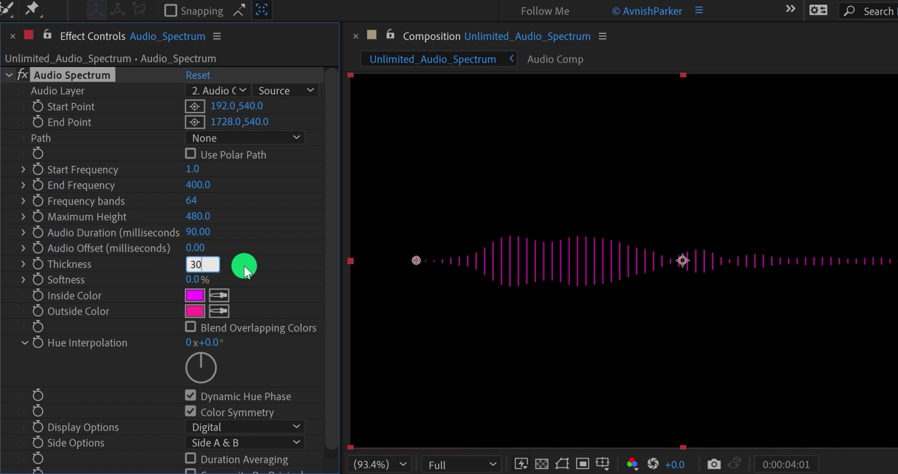
{"action": "type", "text": "0"}
{"action": "key", "text": "Return"}
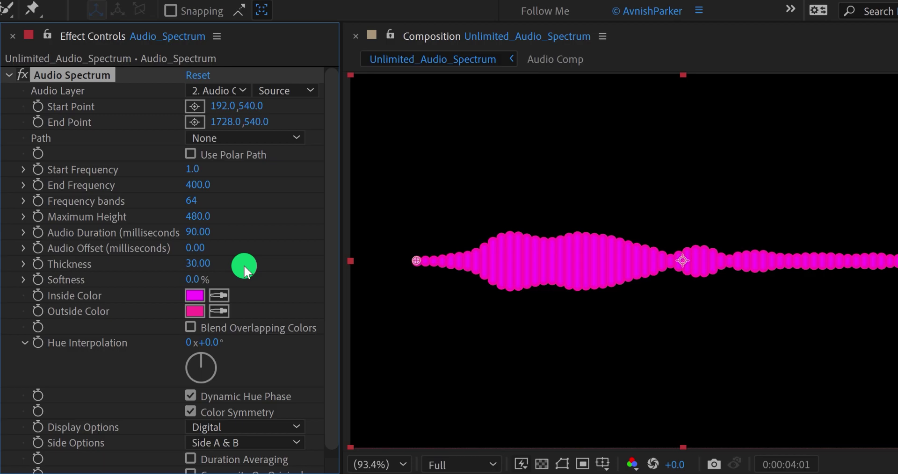
Set 30 frequency bands and 200° Hue Interpolation, then RAM-preview the rainbow bars.
{"action": "left_click", "coordinate": [193, 202]}
{"action": "type", "text": "30"}
{"action": "key", "text": "Return"}
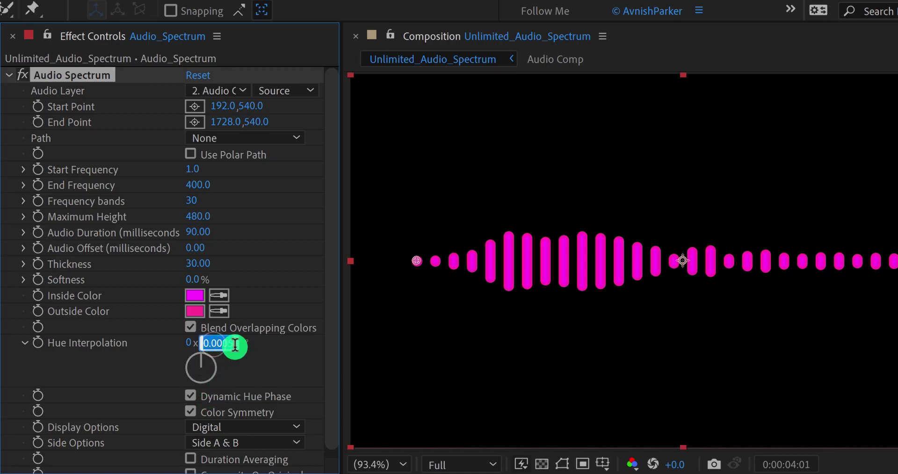
{"action": "type", "text": "200"}
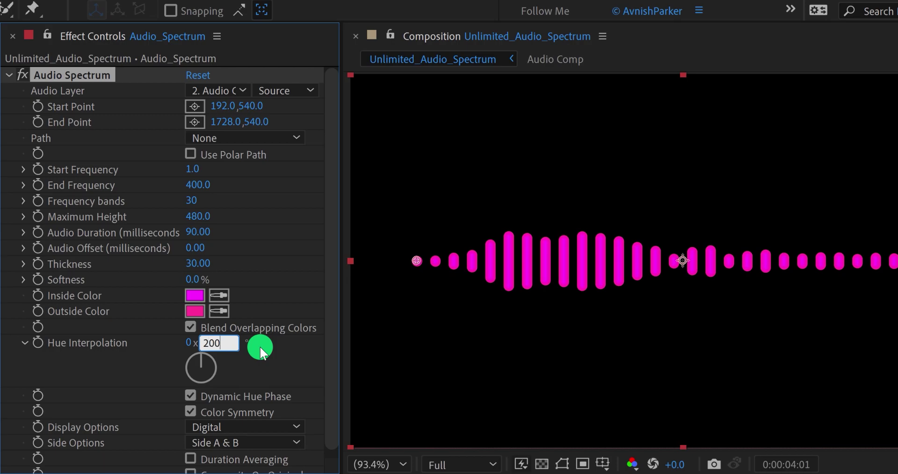
{"action": "key", "text": "Return"}
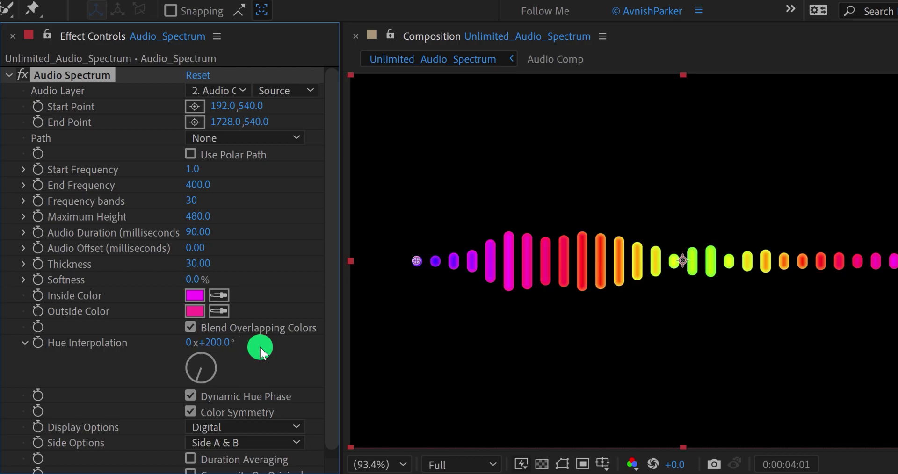
{"action": "key", "text": "KP_0"}
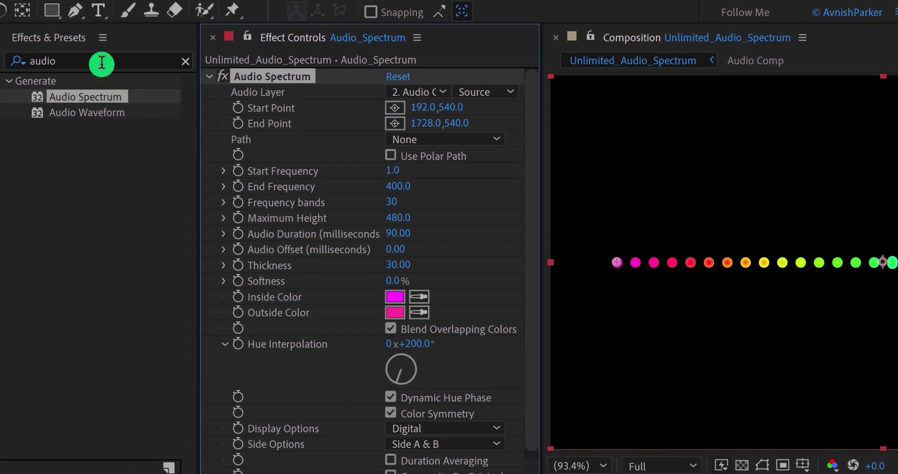
Apply Mirror to the spectrum layer with Reflection Center X at 960, and preview near the start.
{"action": "left_click", "coordinate": [100, 61]}
{"action": "type", "text": "mi"}
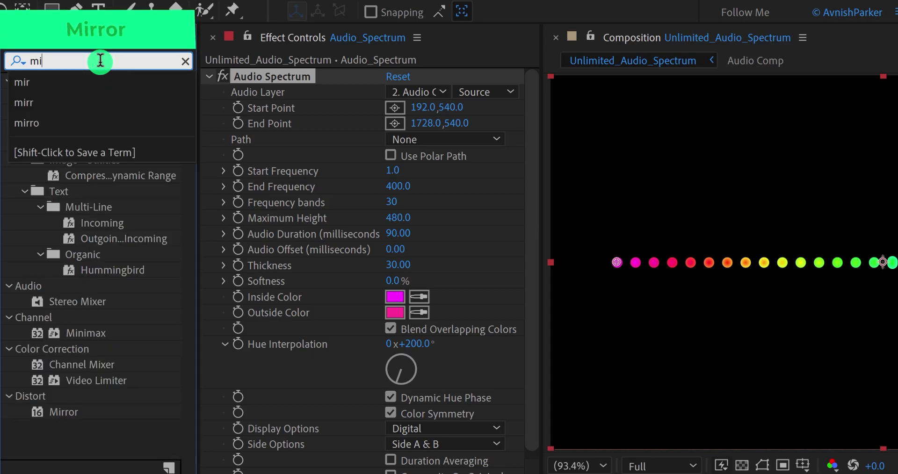
{"action": "type", "text": "rr"}
{"action": "left_click_drag", "start_coordinate": [64, 99], "coordinate": [136, 431]}
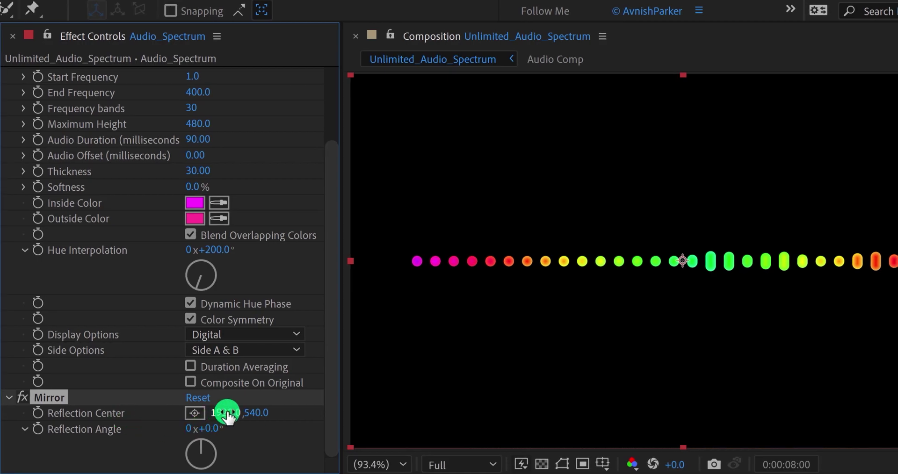
{"action": "left_click", "coordinate": [227, 414]}
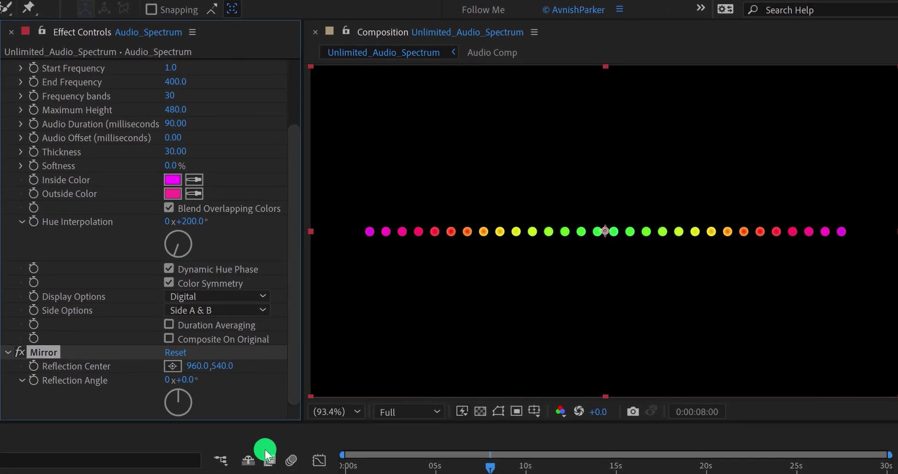
{"action": "mouse_move", "coordinate": [348, 461]}
{"action": "left_mouse_down"}
{"action": "mouse_move", "coordinate": [367, 465]}
{"action": "mouse_move", "coordinate": [349, 471]}
{"action": "left_mouse_up"}
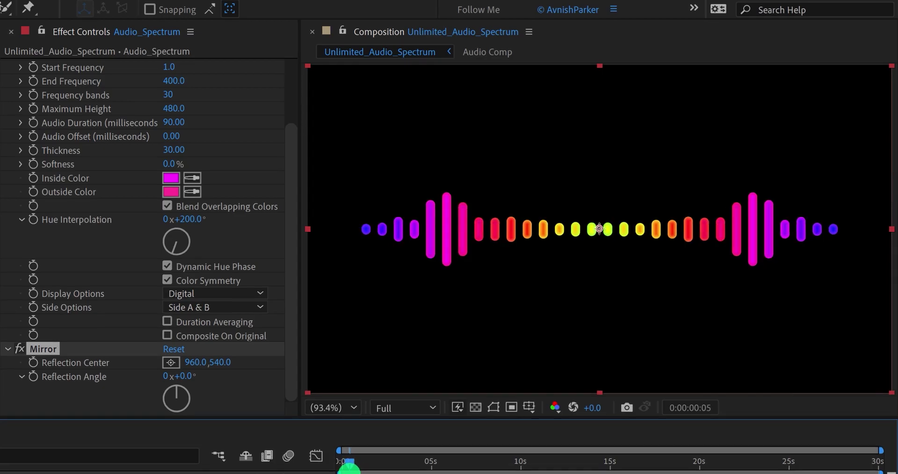
{"action": "scroll", "coordinate": [51, 254], "scroll_direction": "up", "scroll_amount": 2}
{"action": "scroll", "coordinate": [58, 290], "scroll_direction": "up", "scroll_amount": 2}
Collapse the Audio Spectrum and Mirror effects and apply CC HexTile to the solid.
{"action": "left_click", "coordinate": [9, 76]}
{"action": "left_click", "coordinate": [10, 90]}
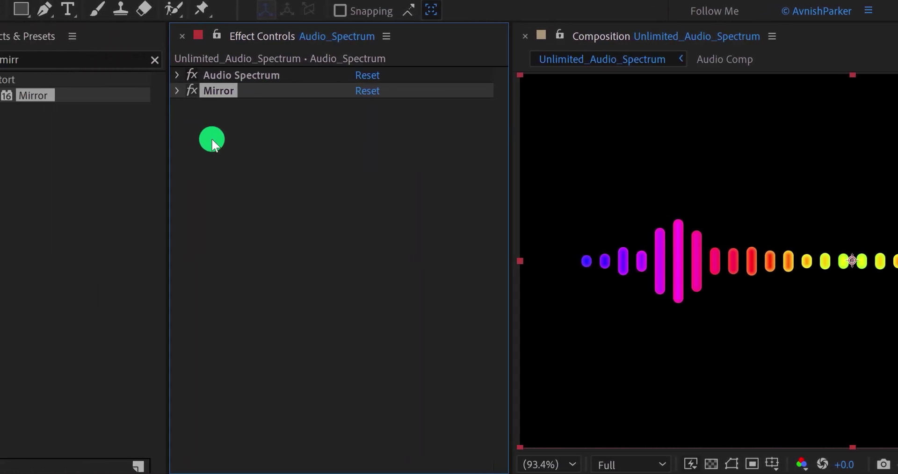
{"action": "left_click", "coordinate": [103, 58]}
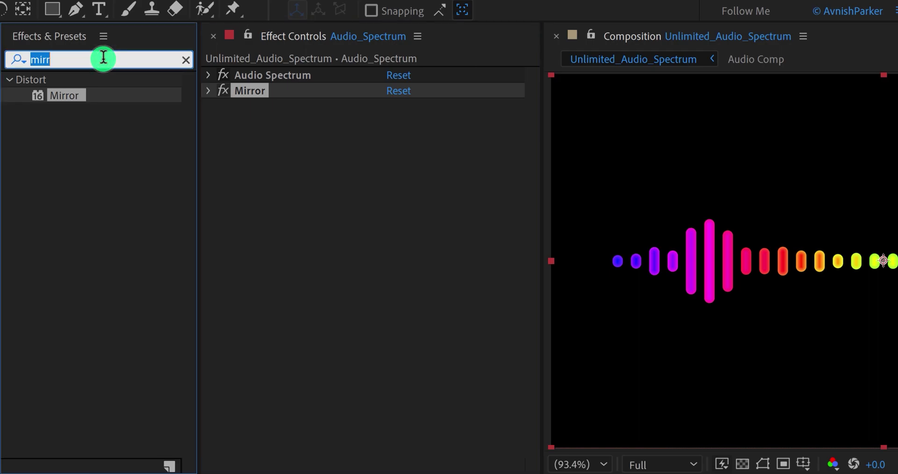
{"action": "type", "text": "hex"}
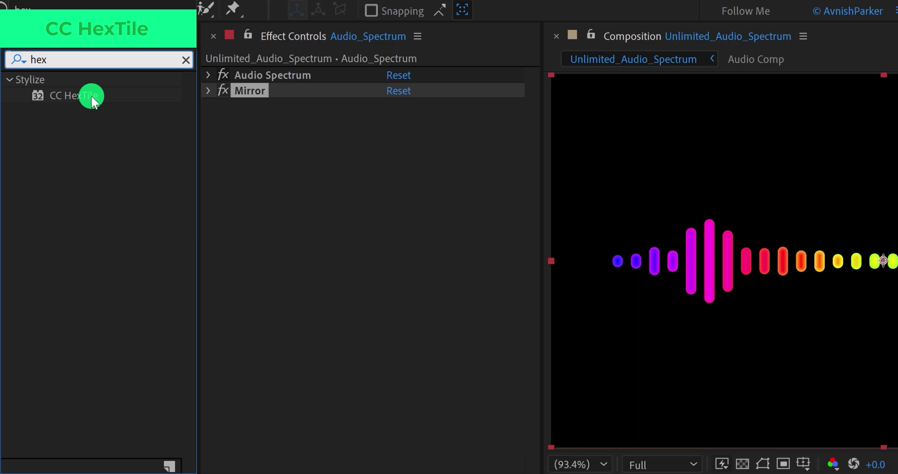
{"action": "left_click_drag", "start_coordinate": [91, 96], "coordinate": [273, 154]}
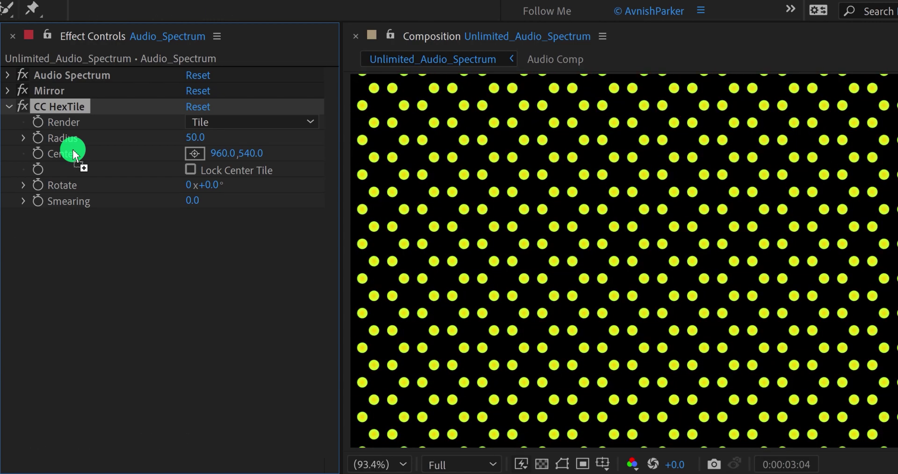
Set CC HexTile's Render mode to Fold Aligned after trying Fold Seamlessly.
{"action": "key", "text": "space"}
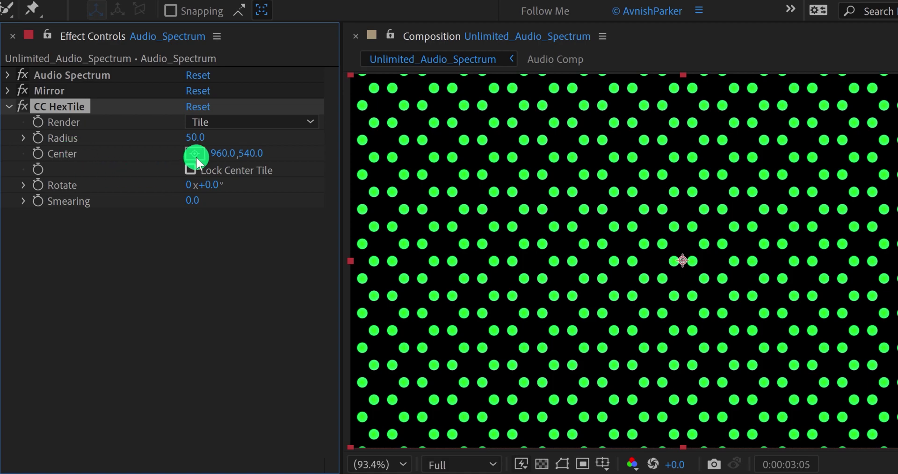
{"action": "left_click", "coordinate": [212, 122]}
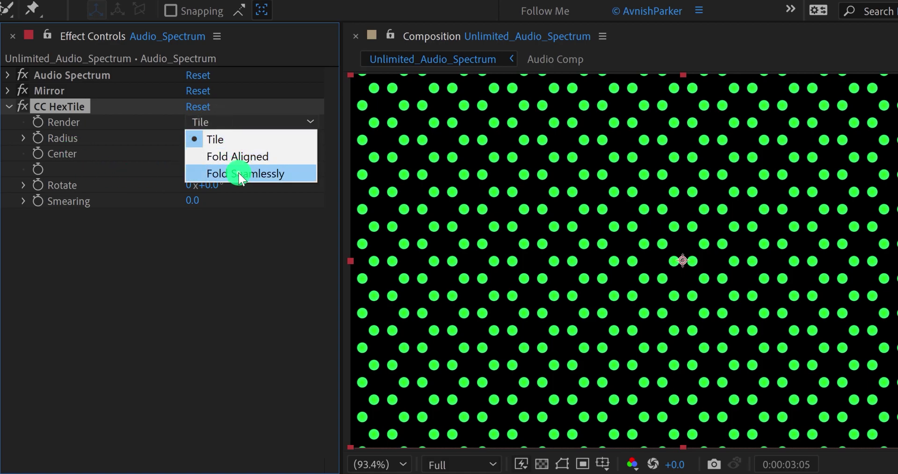
{"action": "left_click", "coordinate": [239, 173]}
{"action": "left_click", "coordinate": [234, 124]}
{"action": "left_click", "coordinate": [240, 154]}
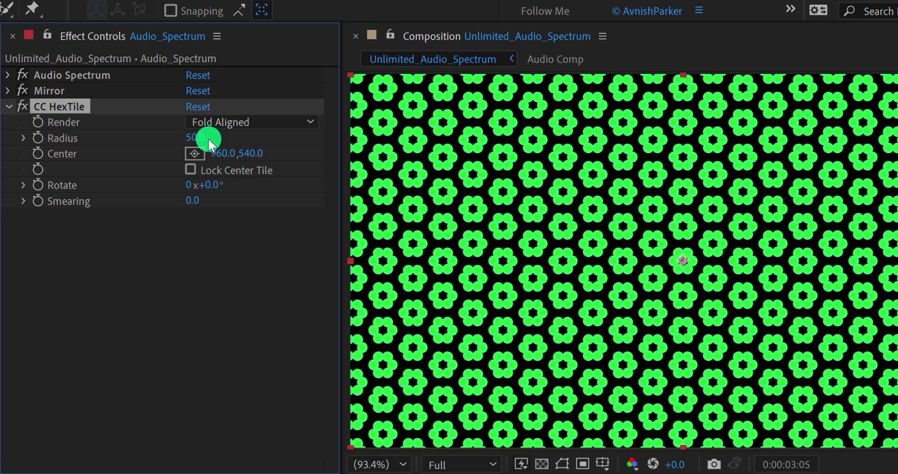
Preview the folded pattern, nudging the tile centre Y to about 548.
{"action": "key", "text": "space"}
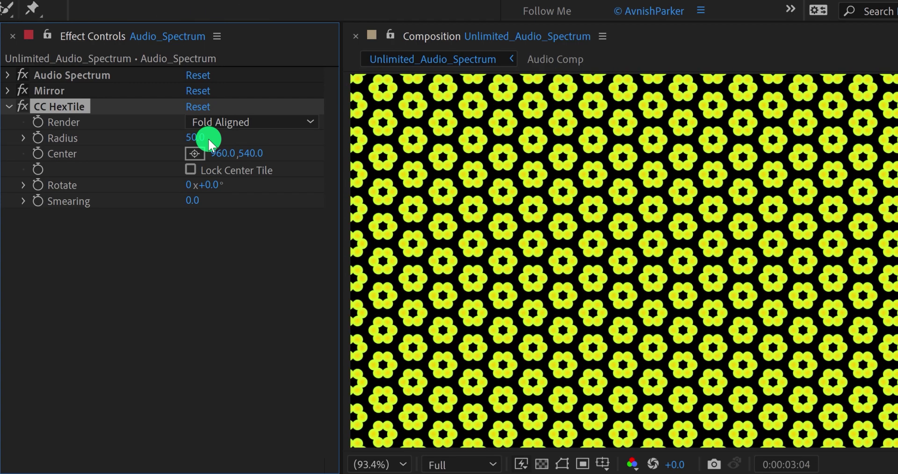
{"action": "key", "text": "space"}
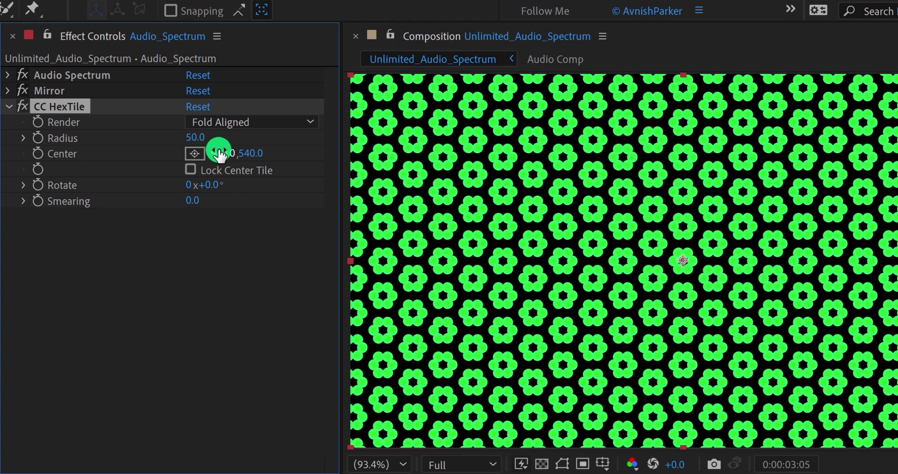
{"action": "left_click_drag", "start_coordinate": [246, 160], "coordinate": [222, 162]}
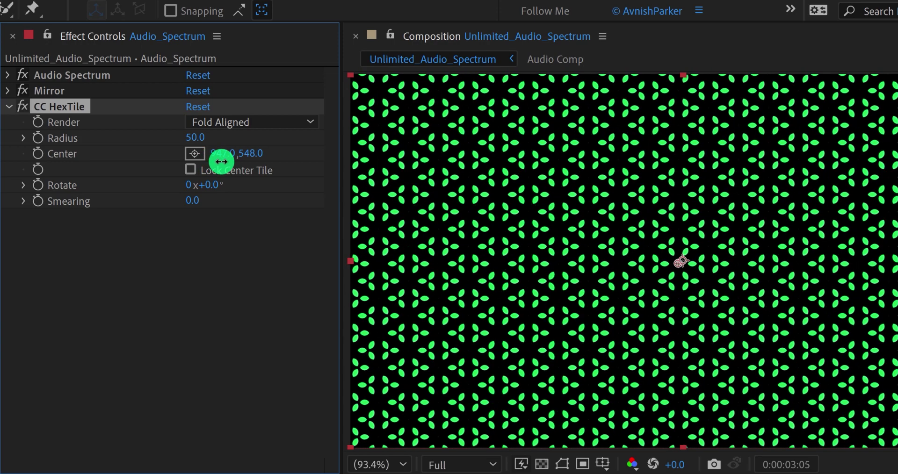
{"action": "key", "text": "space"}
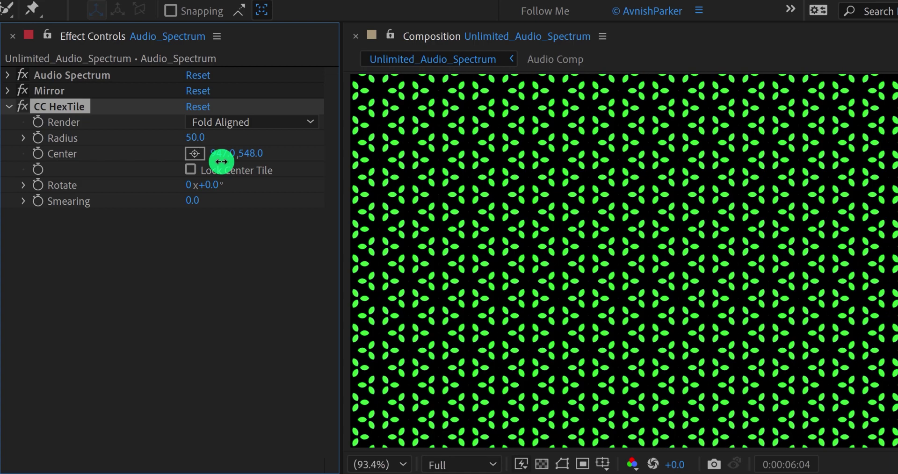
{"action": "key", "text": "space"}
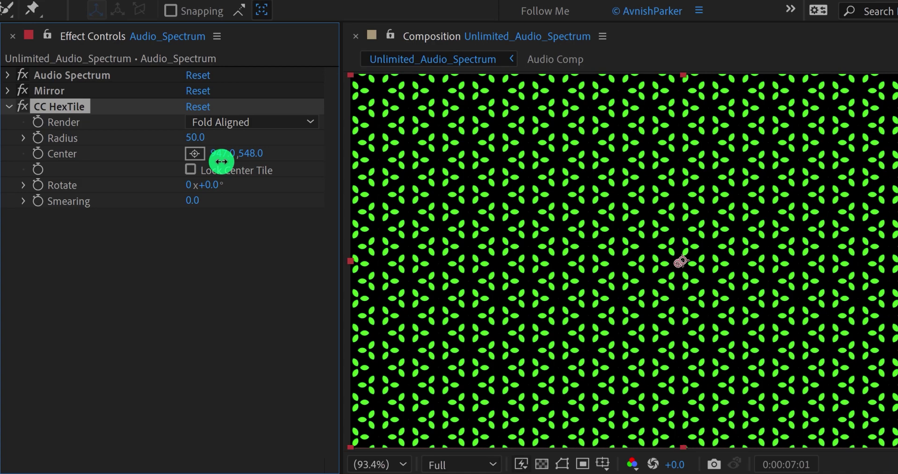
Set CC HexTile Radius to 800 and shift the Center slightly left.
{"action": "left_click", "coordinate": [195, 139]}
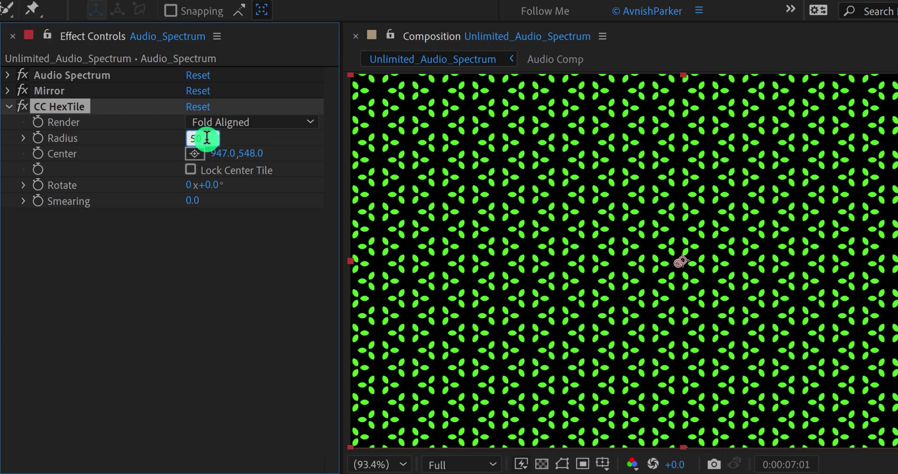
{"action": "key", "text": "Return"}
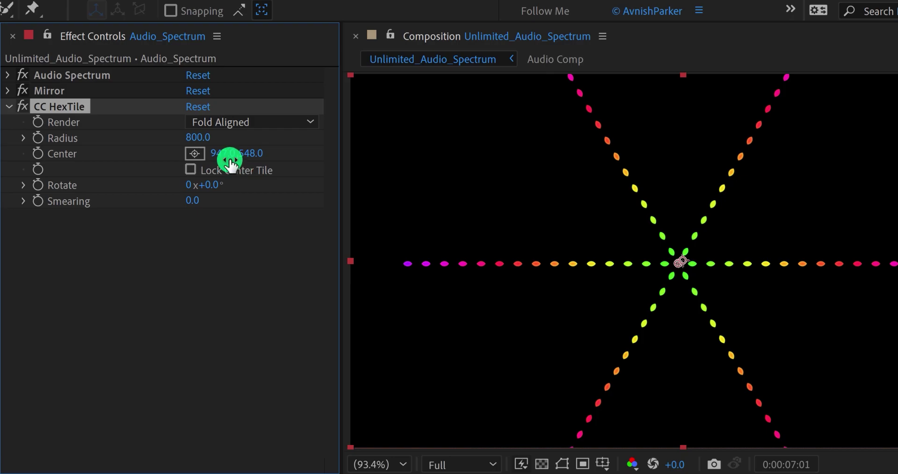
{"action": "left_click_drag", "start_coordinate": [227, 163], "coordinate": [142, 164]}
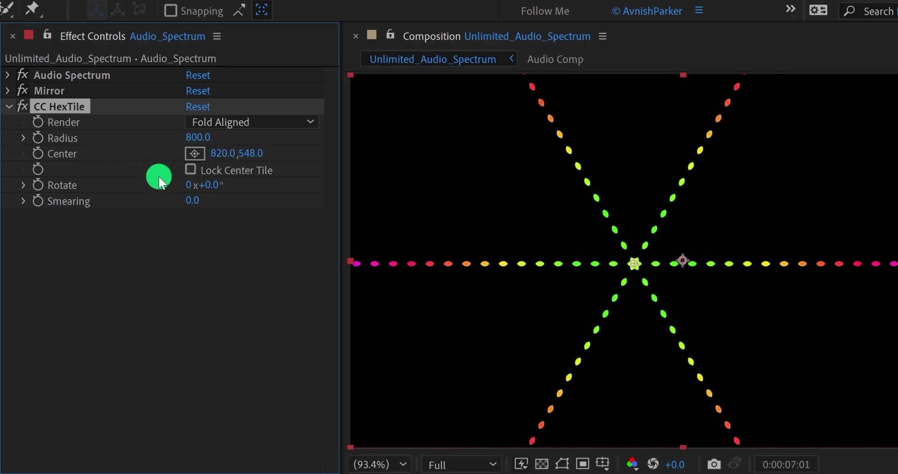
Lock the centre tile, adjust HexTile Center to 1393,525 and RAM preview.
{"action": "left_click", "coordinate": [190, 171]}
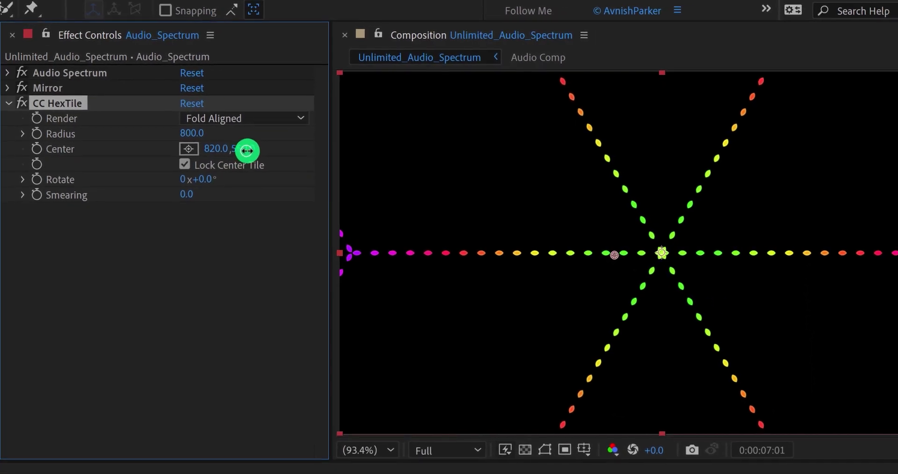
{"action": "left_click_drag", "start_coordinate": [245, 151], "coordinate": [331, 147]}
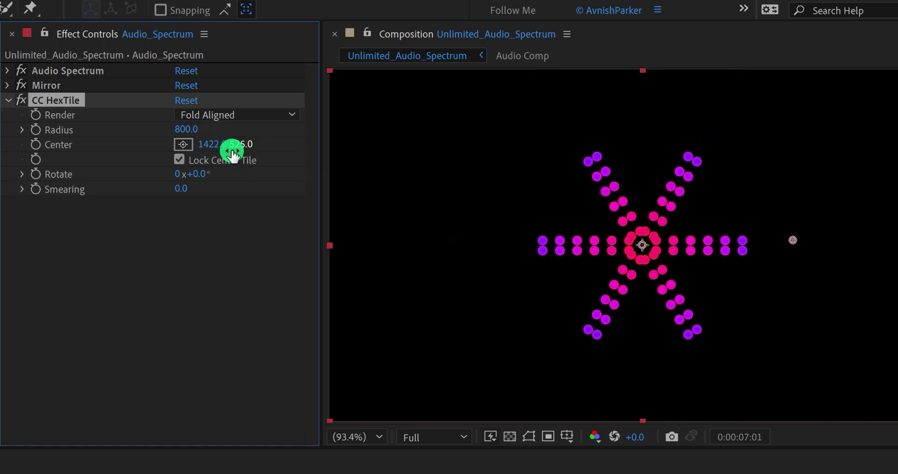
{"action": "left_click_drag", "start_coordinate": [219, 149], "coordinate": [197, 148]}
{"action": "key", "text": "KP_0"}
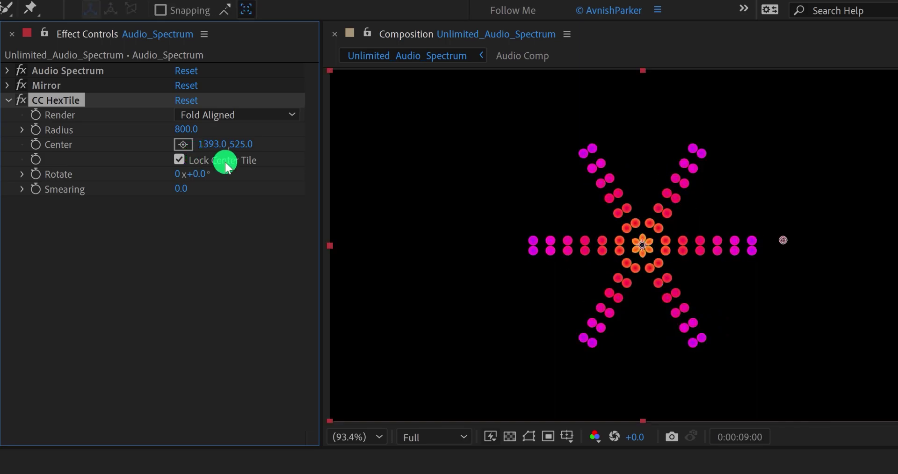
Set HexTile Render to Fold Seamlessly, Center to 1454,631, Rotate to 32°, then RAM preview.
{"action": "left_click", "coordinate": [246, 120]}
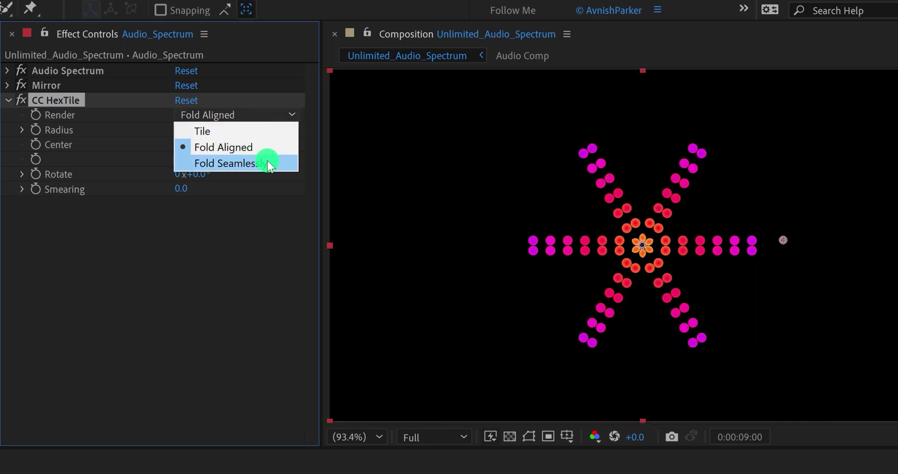
{"action": "left_click", "coordinate": [270, 164]}
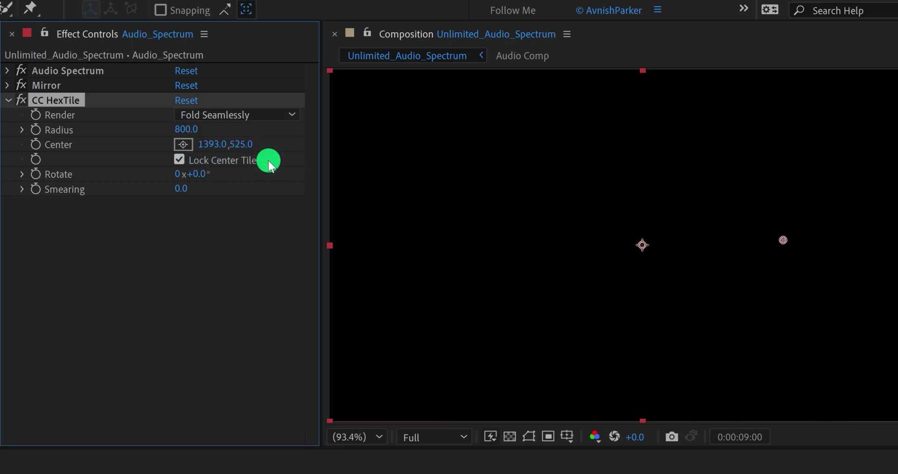
{"action": "left_click_drag", "start_coordinate": [250, 146], "coordinate": [330, 148]}
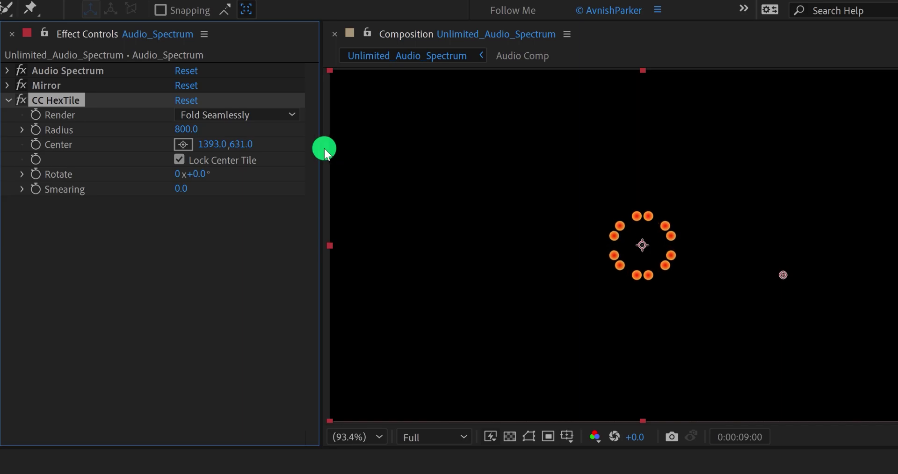
{"action": "left_click_drag", "start_coordinate": [215, 148], "coordinate": [271, 152]}
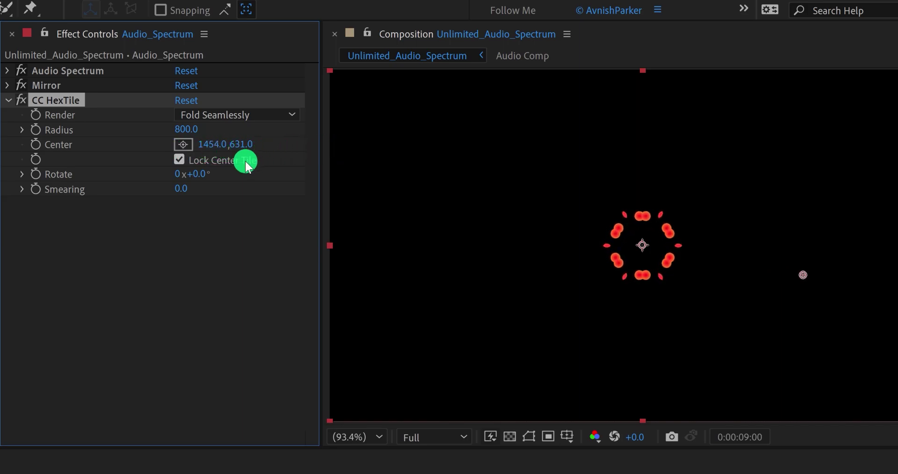
{"action": "left_click_drag", "start_coordinate": [201, 170], "coordinate": [235, 174]}
{"action": "key", "text": "KP_0"}
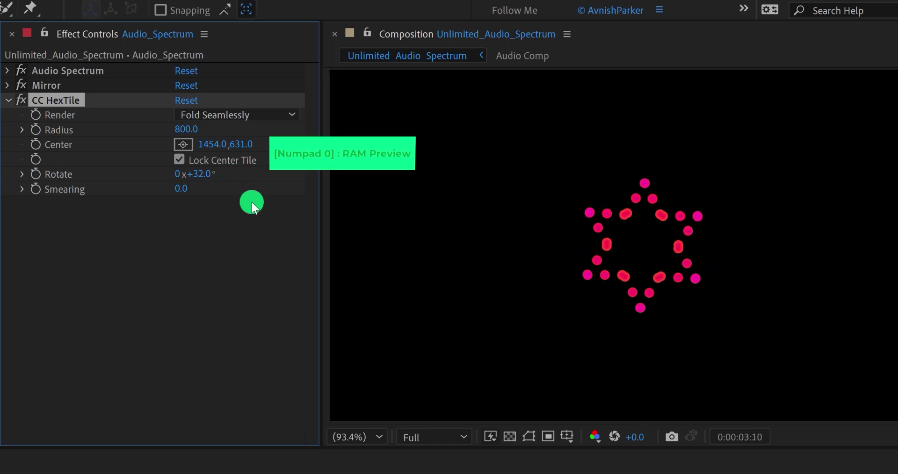
At 0:00:04:01, set HexTile Center to 1410,632 and Mirror Reflection Center X to 999.
{"action": "key", "text": "space"}
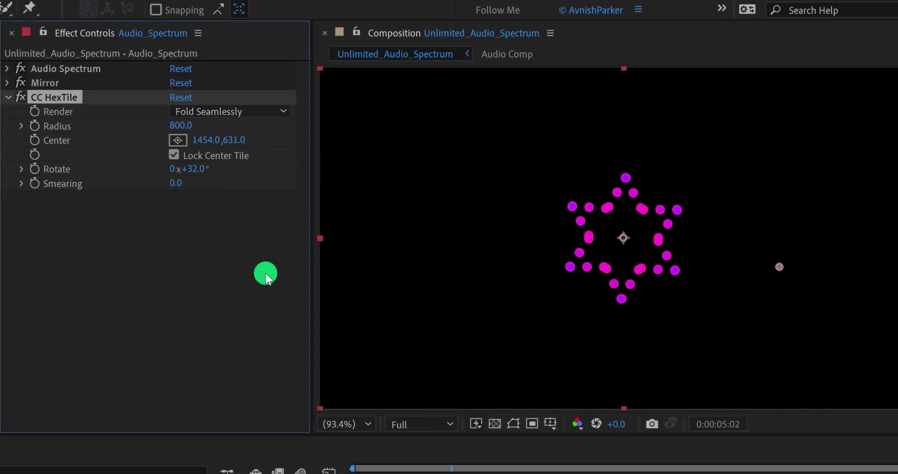
{"action": "left_click_drag", "start_coordinate": [443, 473], "coordinate": [432, 473]}
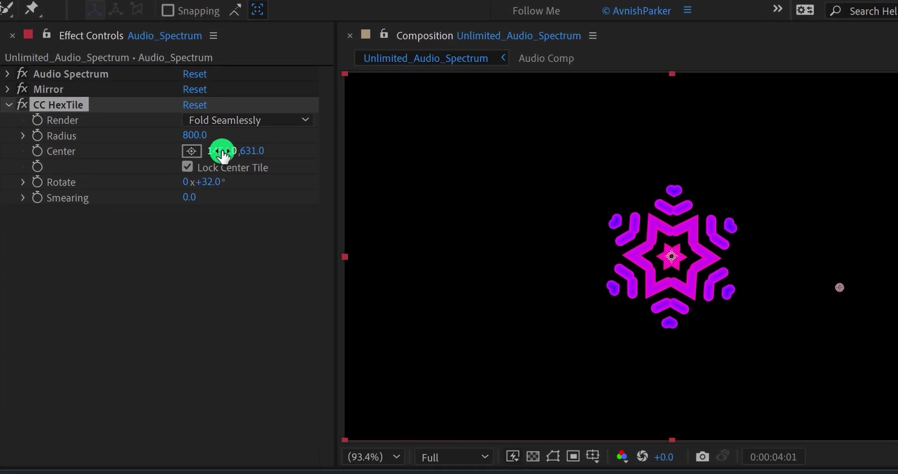
{"action": "left_click_drag", "start_coordinate": [222, 154], "coordinate": [192, 162]}
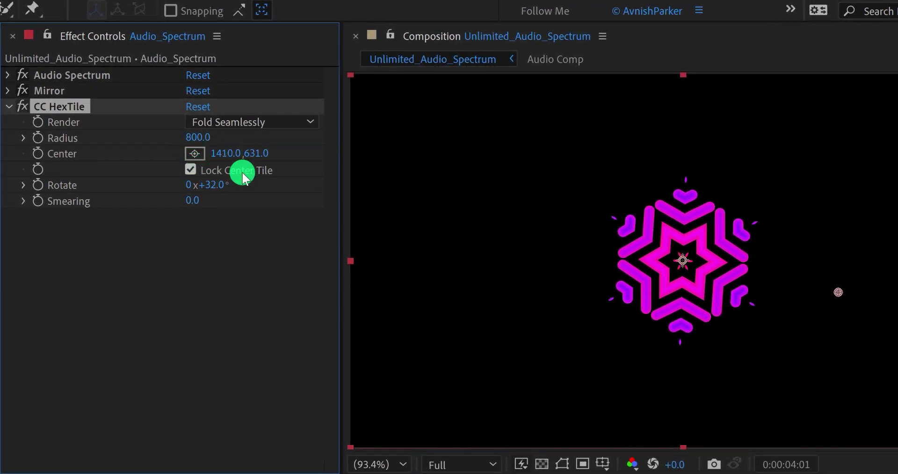
{"action": "left_click_drag", "start_coordinate": [256, 156], "coordinate": [227, 183]}
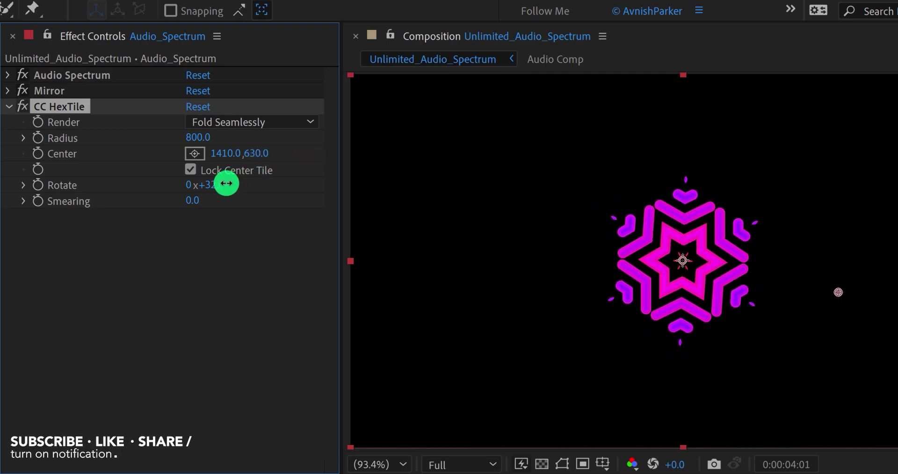
{"action": "left_click", "coordinate": [8, 91]}
{"action": "mouse_move", "coordinate": [221, 106]}
{"action": "left_mouse_down"}
{"action": "mouse_move", "coordinate": [276, 119]}
{"action": "mouse_move", "coordinate": [234, 112]}
{"action": "left_mouse_up"}
Lower the Audio Spectrum's Frequency bands and set Side Options to Side A & B.
{"action": "left_click", "coordinate": [8, 75]}
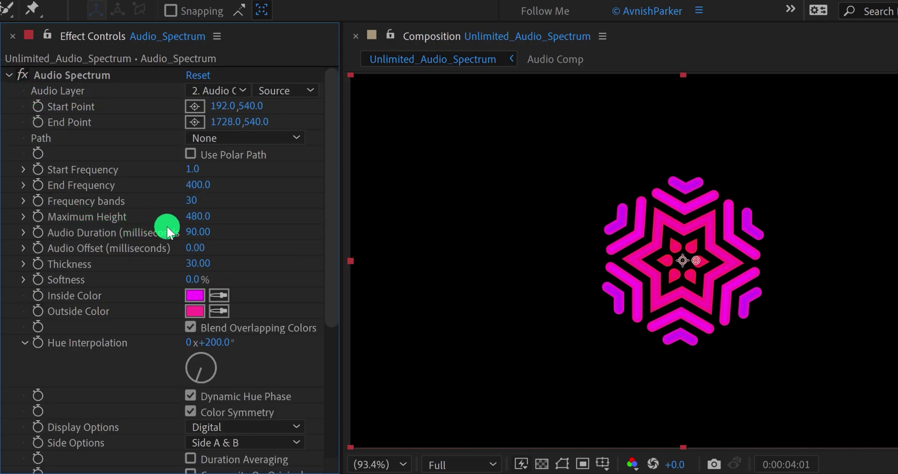
{"action": "mouse_move", "coordinate": [194, 204]}
{"action": "left_mouse_down"}
{"action": "mouse_move", "coordinate": [183, 207]}
{"action": "mouse_move", "coordinate": [210, 210]}
{"action": "left_mouse_up"}
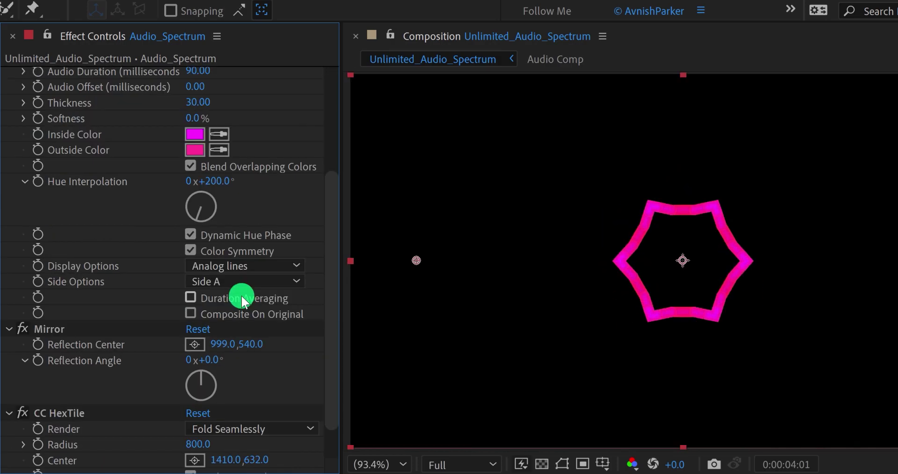
{"action": "left_click", "coordinate": [233, 280]}
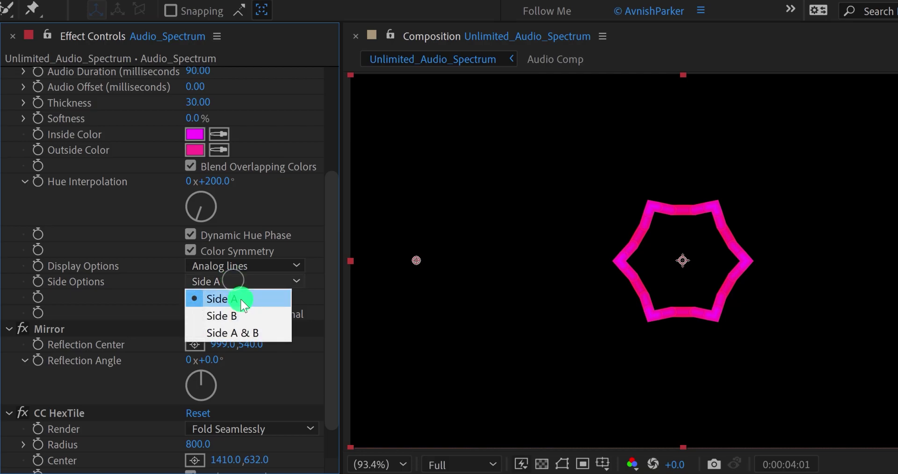
{"action": "left_click", "coordinate": [251, 332]}
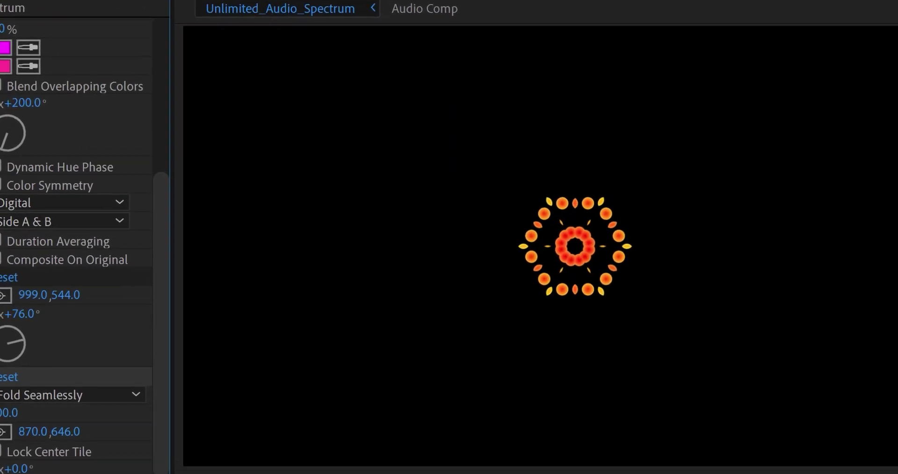